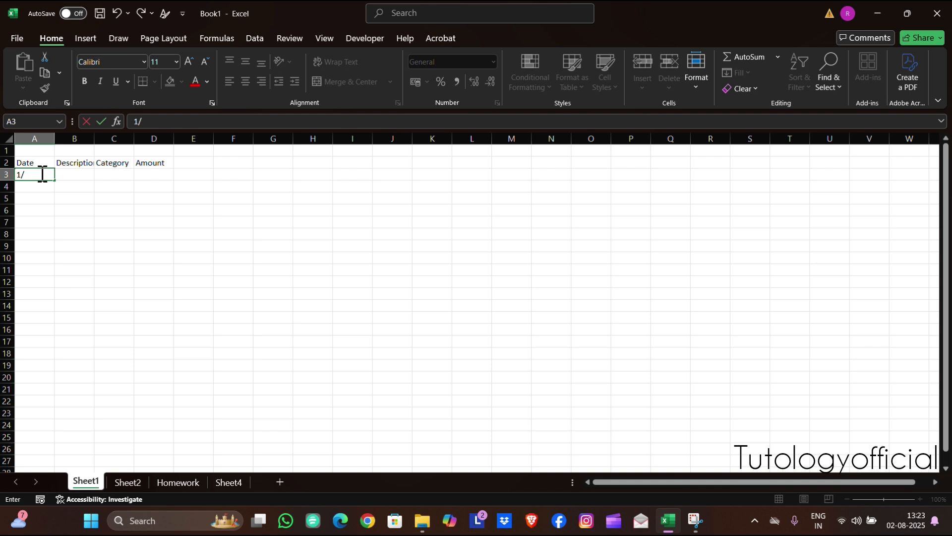
Enter the dates 1/8/25, 3/8/25 and 5/8/25 in cells A3 to A5 under Date
{"action": "type", "text": "8/25"}
{"action": "key", "text": "Return"}
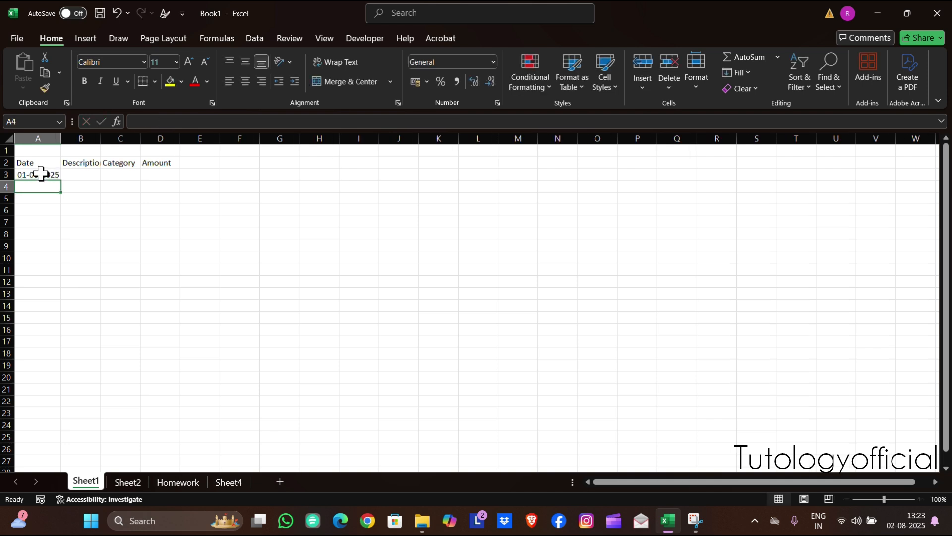
{"action": "type", "text": "3/8/25"}
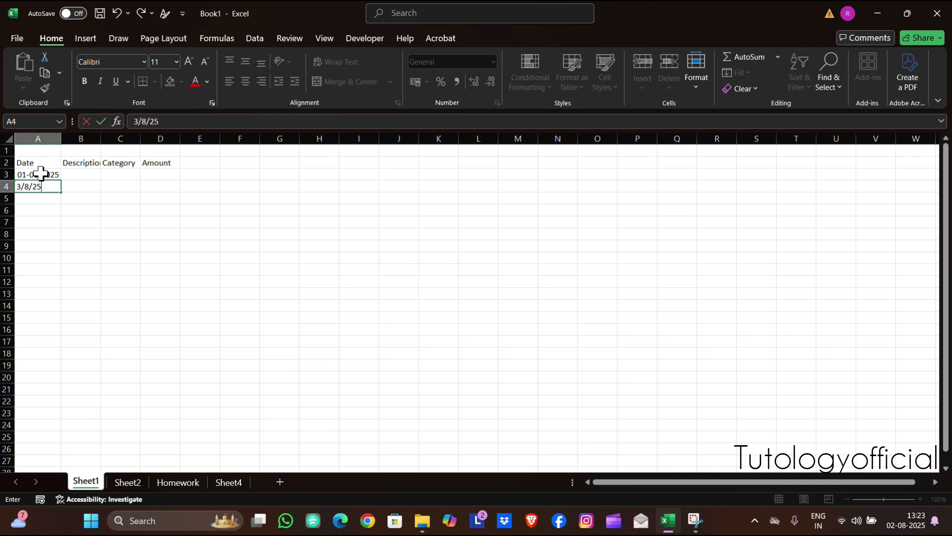
{"action": "key", "text": "Return"}
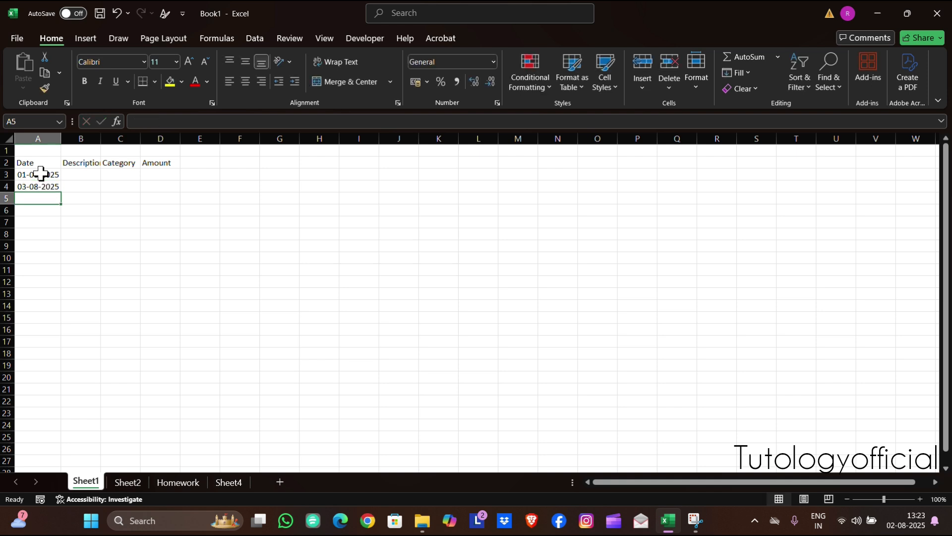
{"action": "type", "text": "5/8/25"}
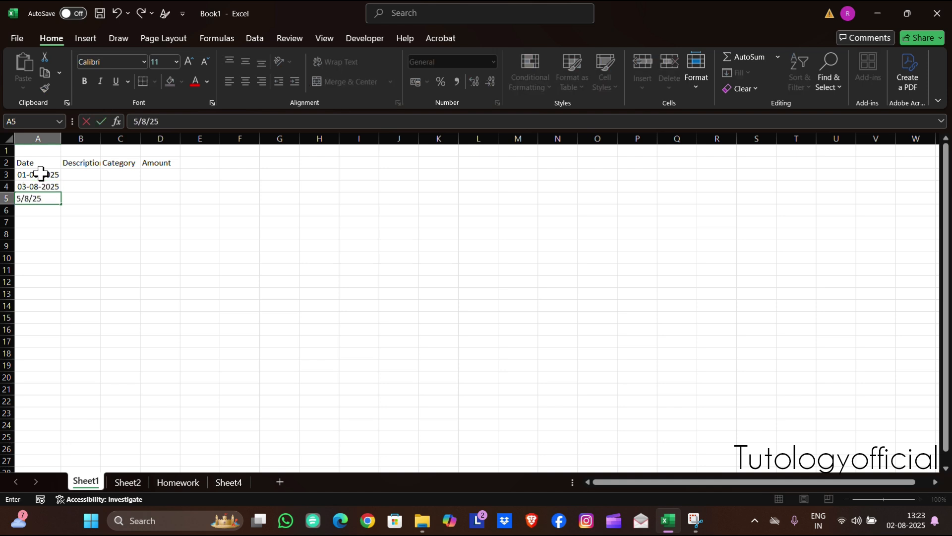
{"action": "key", "text": "Return"}
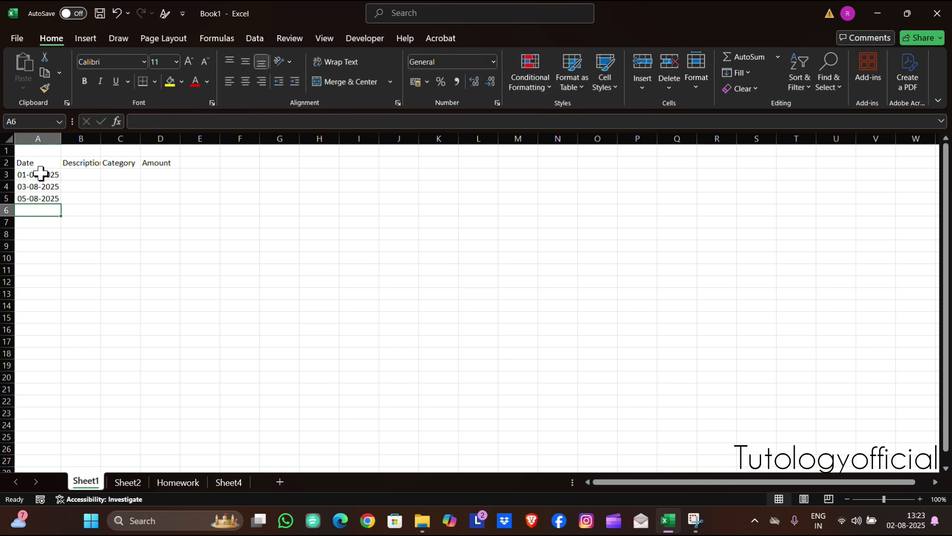
Fill the Description column in B3 to B5 with Grocery, Internet and Movie
{"action": "left_click", "coordinate": [82, 175]}
{"action": "type", "text": "Grocery"}
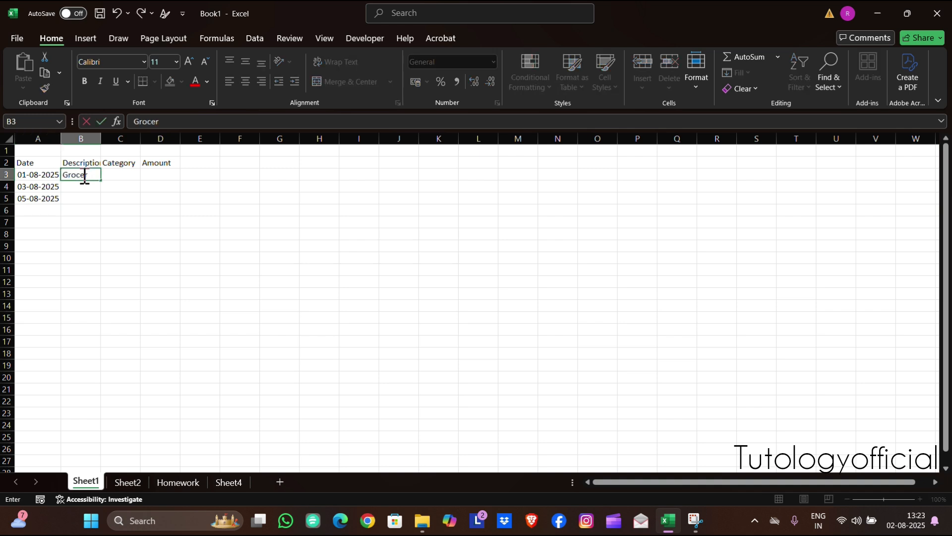
{"action": "key", "text": "Return"}
{"action": "type", "text": "In"}
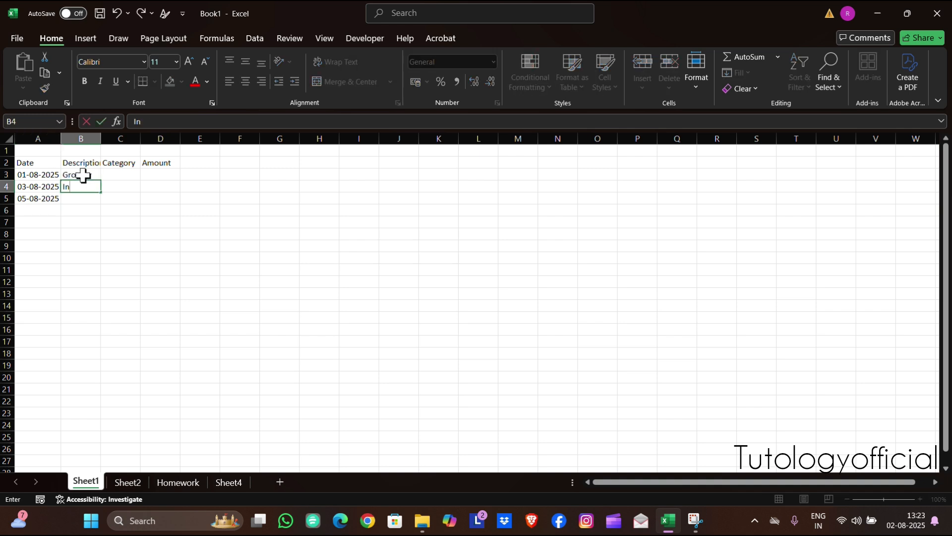
{"action": "type", "text": "ternet"}
{"action": "key", "text": "Return"}
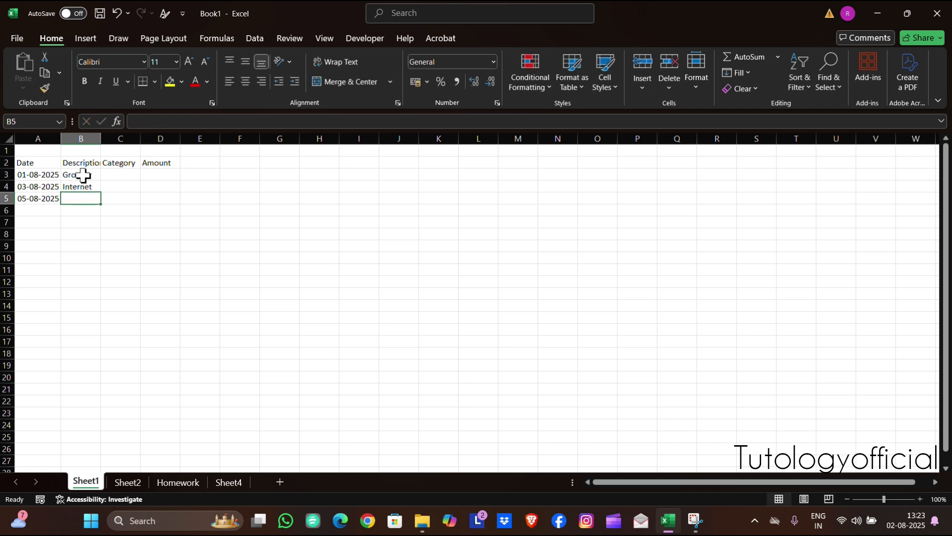
{"action": "type", "text": "Movie"}
{"action": "key", "text": "Tab"}
Fill the Category column in C3 to C5 with Food, Utility and Entertainment
{"action": "key", "text": "Up"}
{"action": "key", "text": "Up"}
{"action": "type", "text": "Foo"}
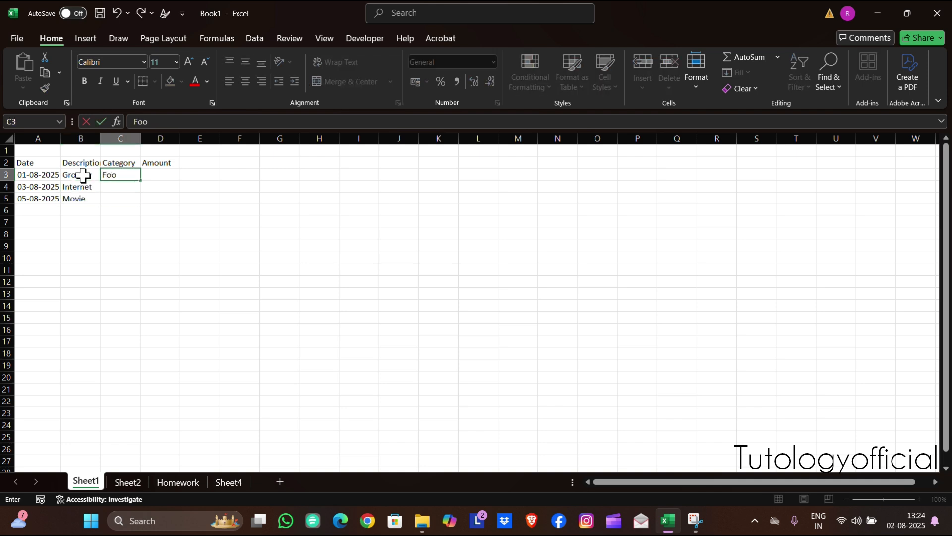
{"action": "type", "text": "d"}
{"action": "key", "text": "Return"}
{"action": "type", "text": "Utility"}
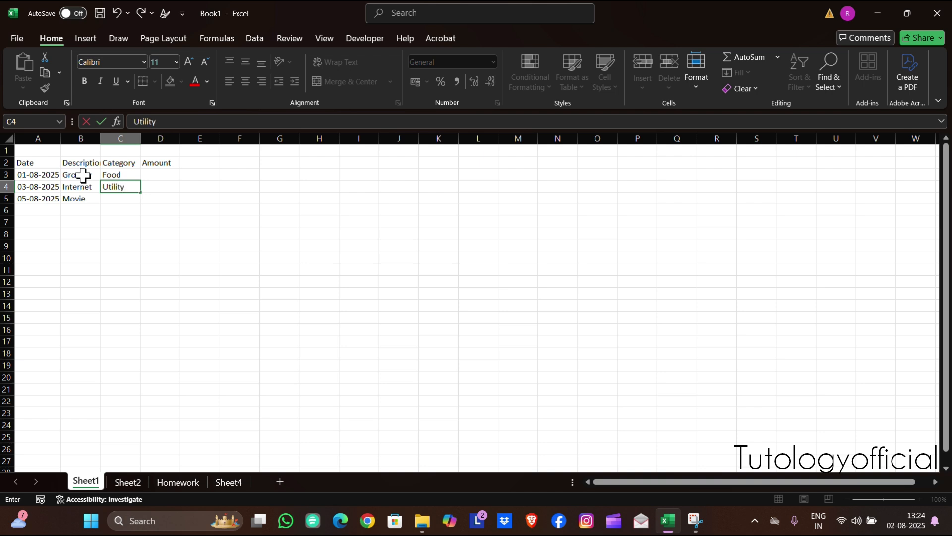
{"action": "key", "text": "Return"}
{"action": "type", "text": "Enter"}
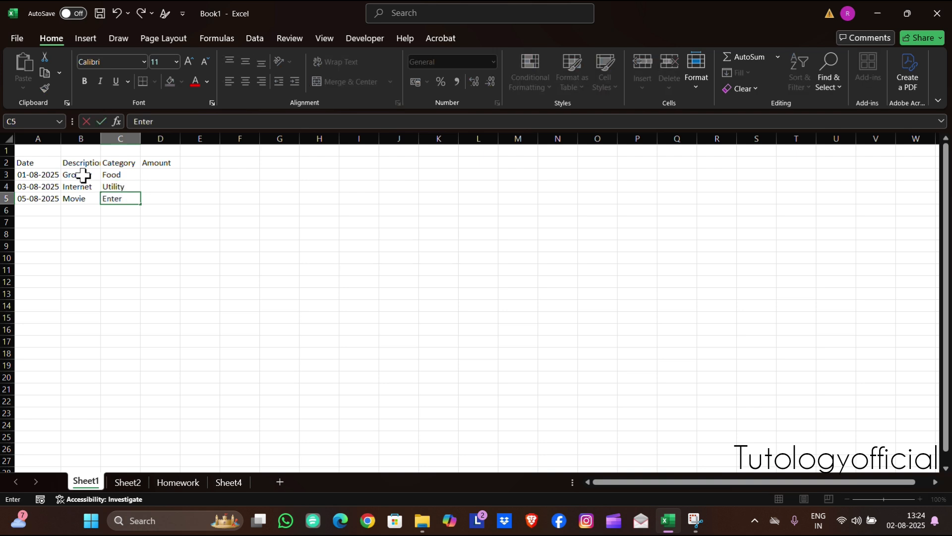
{"action": "type", "text": "tainment"}
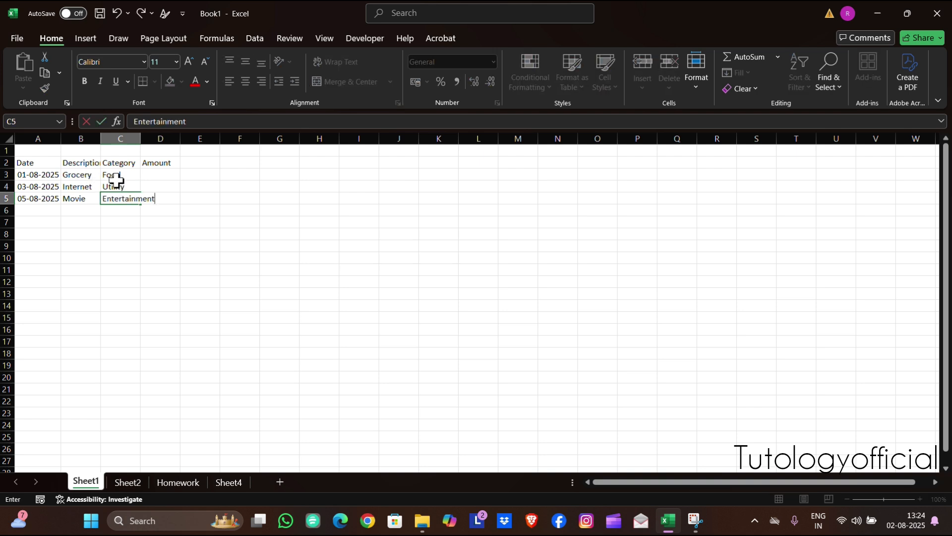
Enter the amounts 1200, 800 and 500 in cells D3 to D5
{"action": "left_click", "coordinate": [155, 174]}
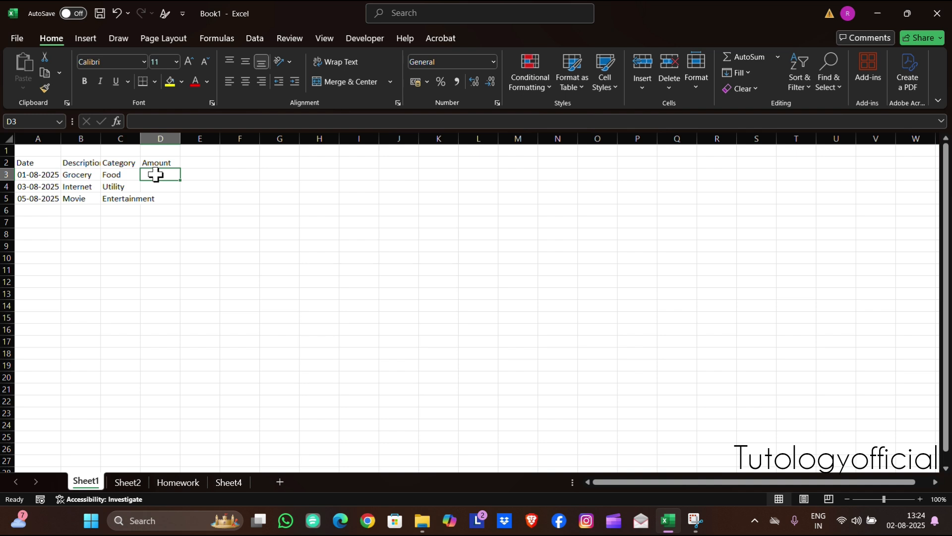
{"action": "type", "text": "200"}
{"action": "key", "text": "Return"}
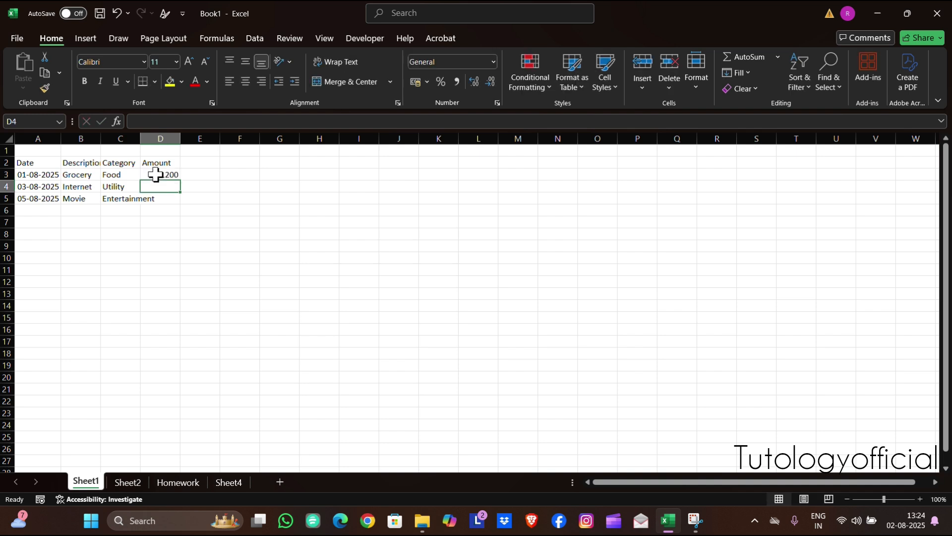
{"action": "type", "text": "800"}
{"action": "key", "text": "Return"}
{"action": "type", "text": "500"}
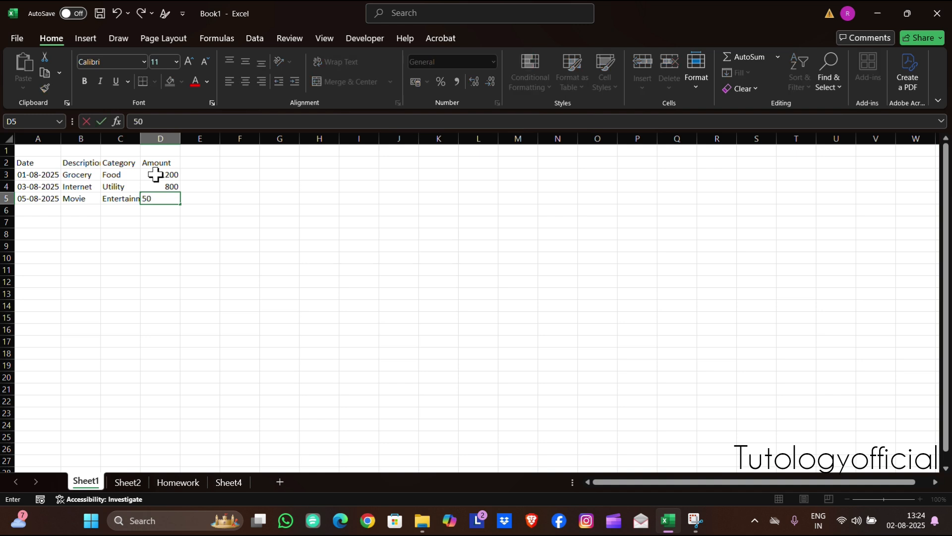
{"action": "key", "text": "Return"}
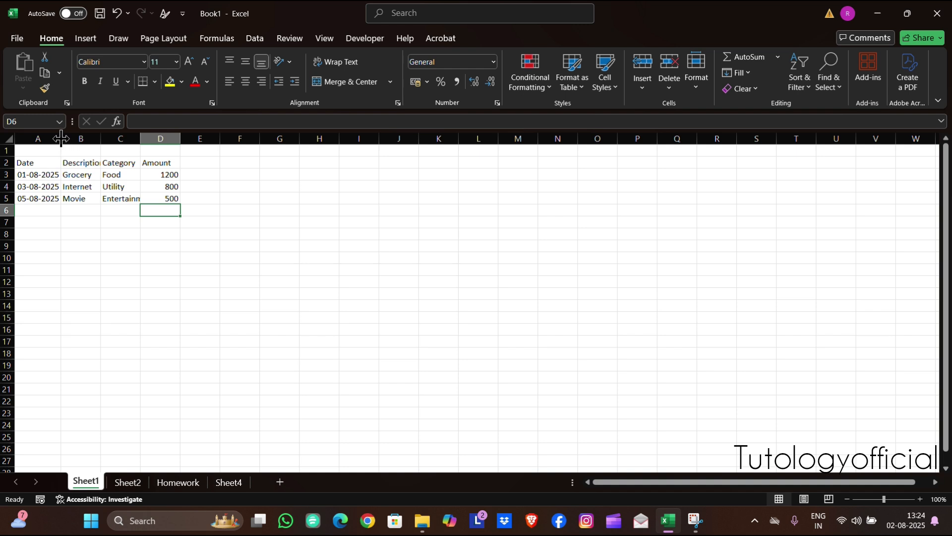
Auto-fit the widths of the Description, Category and Amount columns to their contents
{"action": "double_click", "coordinate": [101, 139]}
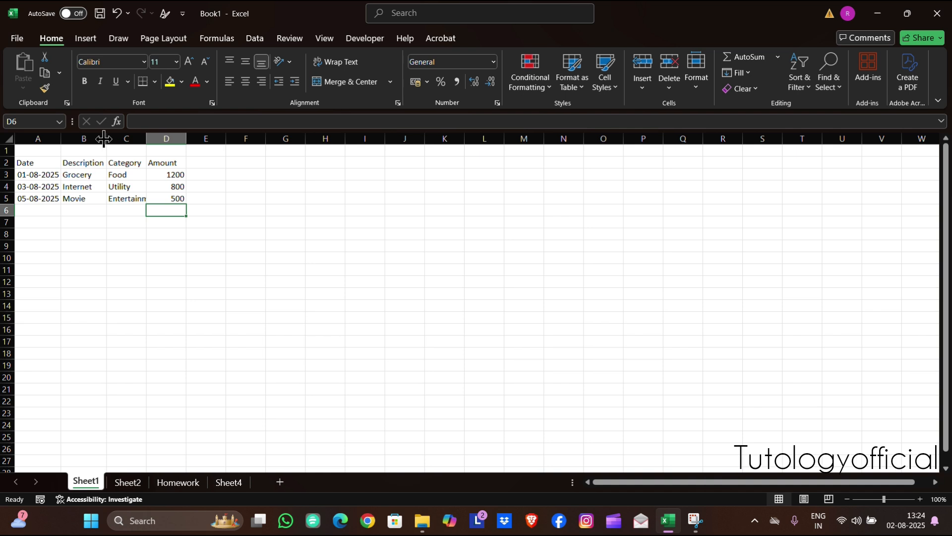
{"action": "double_click", "coordinate": [147, 139]}
{"action": "double_click", "coordinate": [203, 138]}
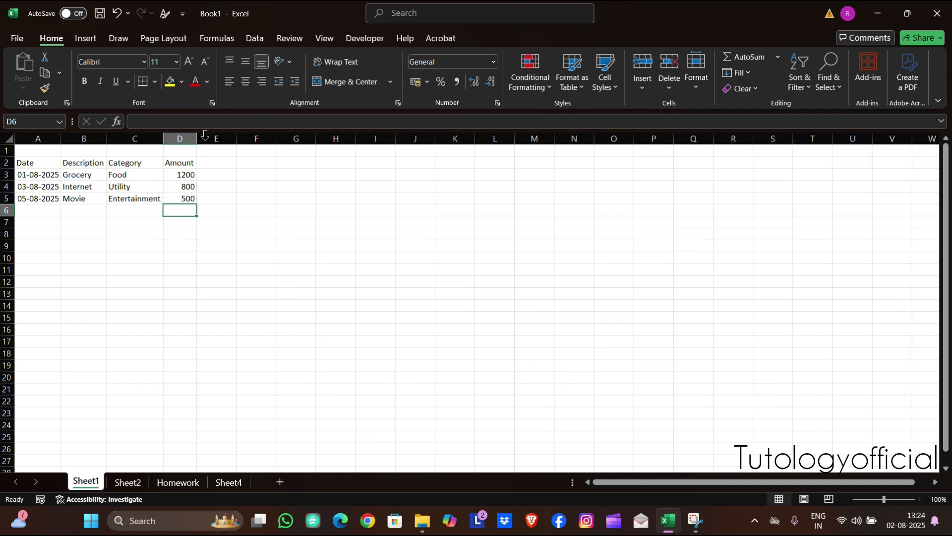
{"action": "left_click", "coordinate": [149, 242]}
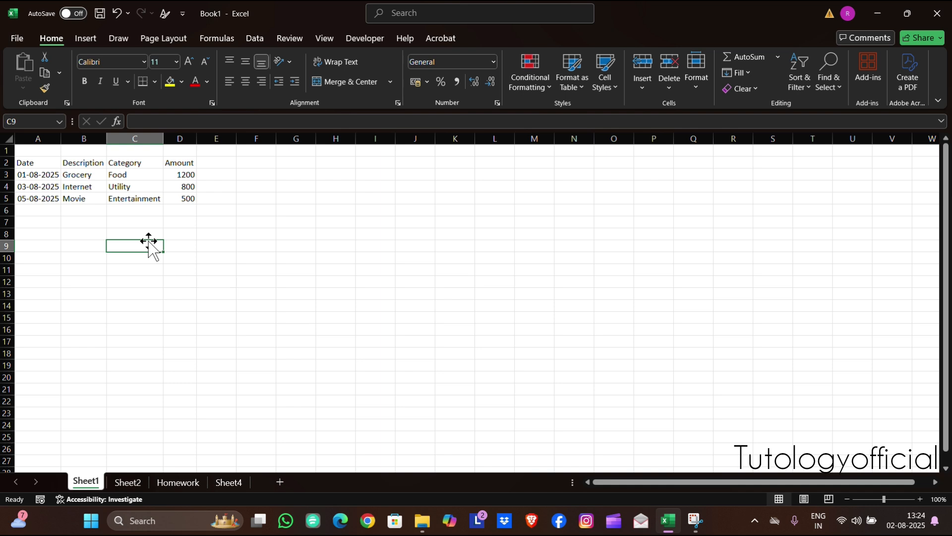
Make the header row A2:D2 bold
{"action": "left_click_drag", "start_coordinate": [43, 162], "coordinate": [169, 165]}
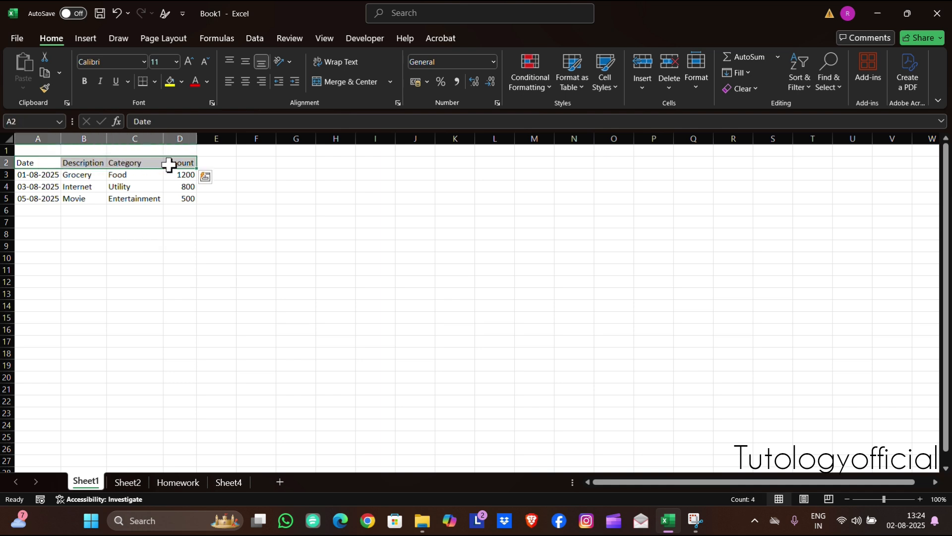
{"action": "left_click", "coordinate": [85, 81]}
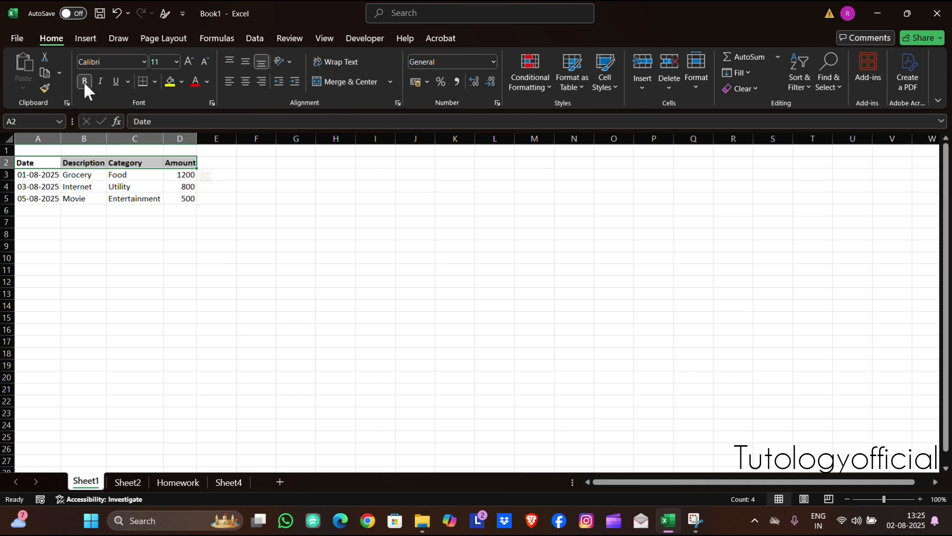
{"action": "left_click", "coordinate": [156, 212]}
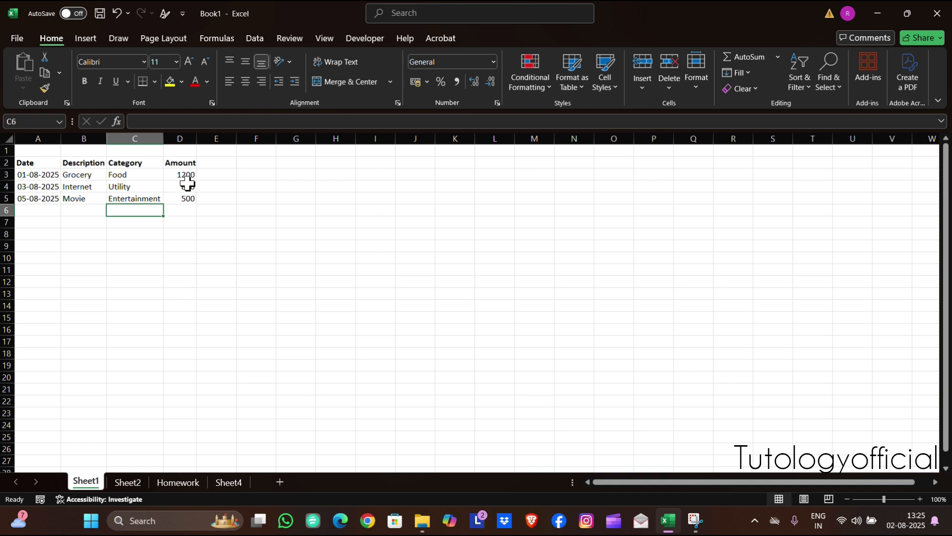
Format the amounts in D3:D5 as rupee Currency with no decimal places
{"action": "left_click_drag", "start_coordinate": [181, 172], "coordinate": [184, 197]}
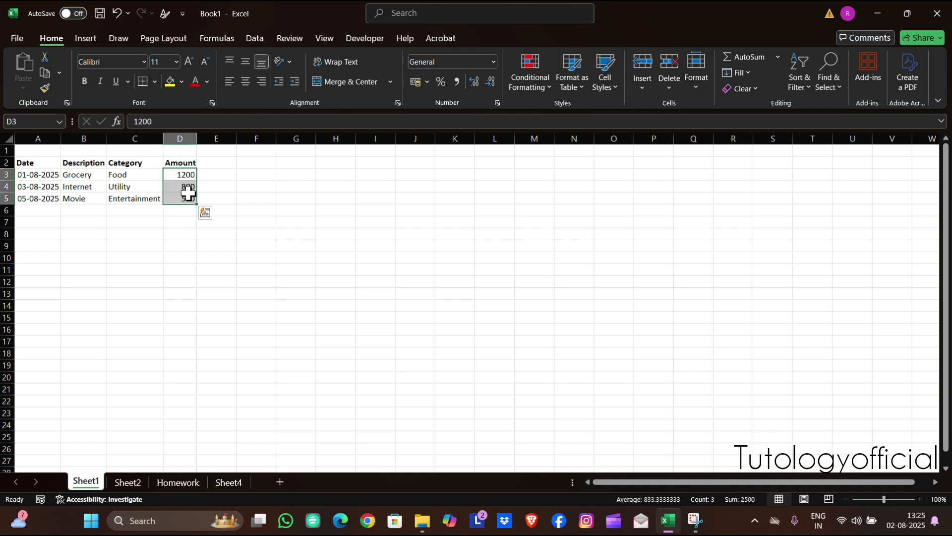
{"action": "left_click", "coordinate": [493, 61]}
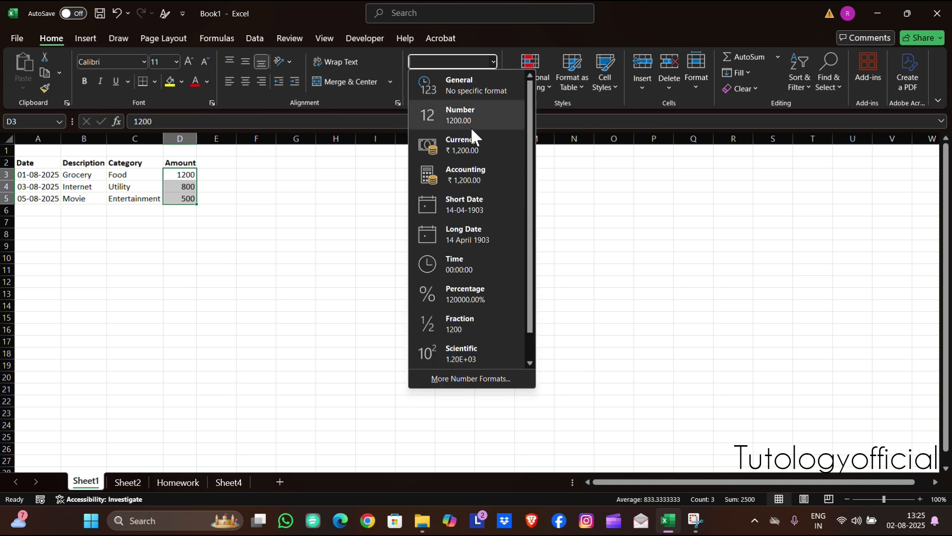
{"action": "left_click", "coordinate": [470, 144]}
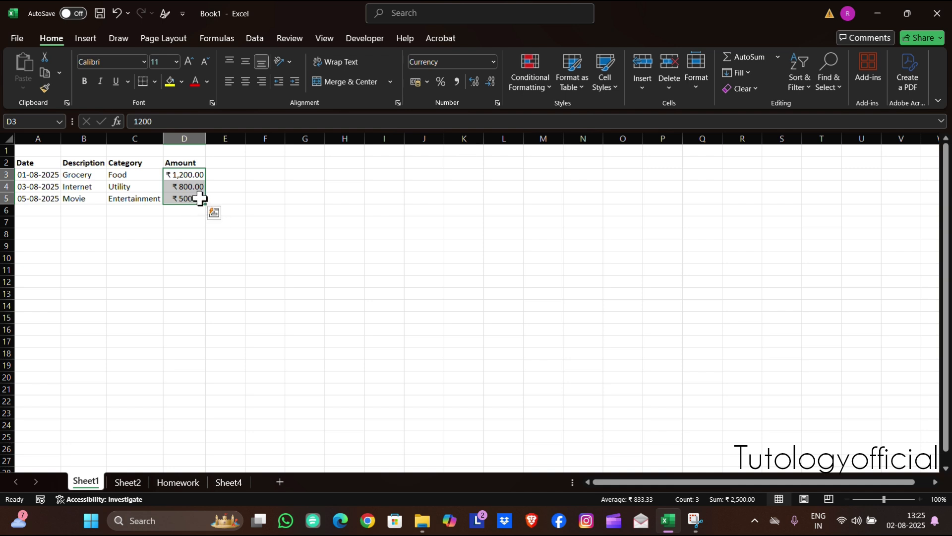
{"action": "left_click", "coordinate": [489, 83]}
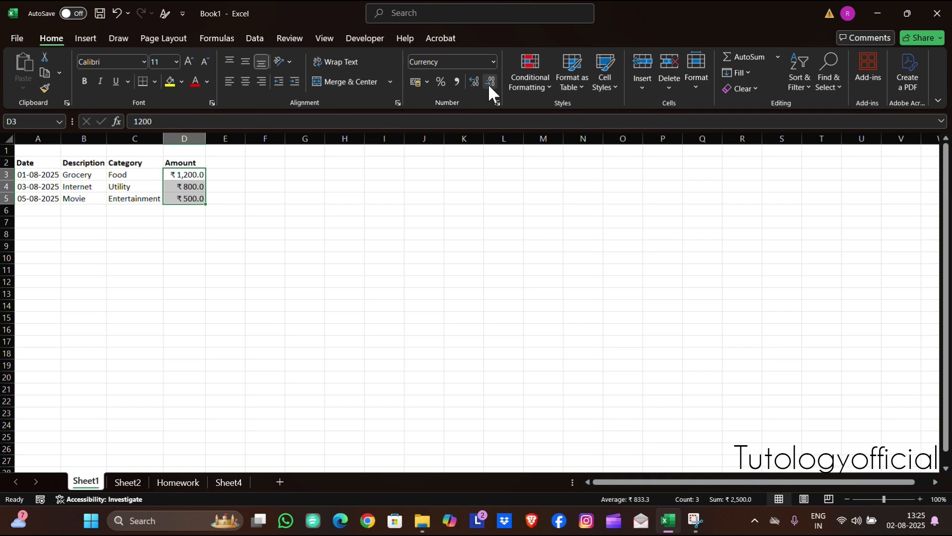
{"action": "left_click", "coordinate": [489, 83]}
{"action": "left_click", "coordinate": [183, 210]}
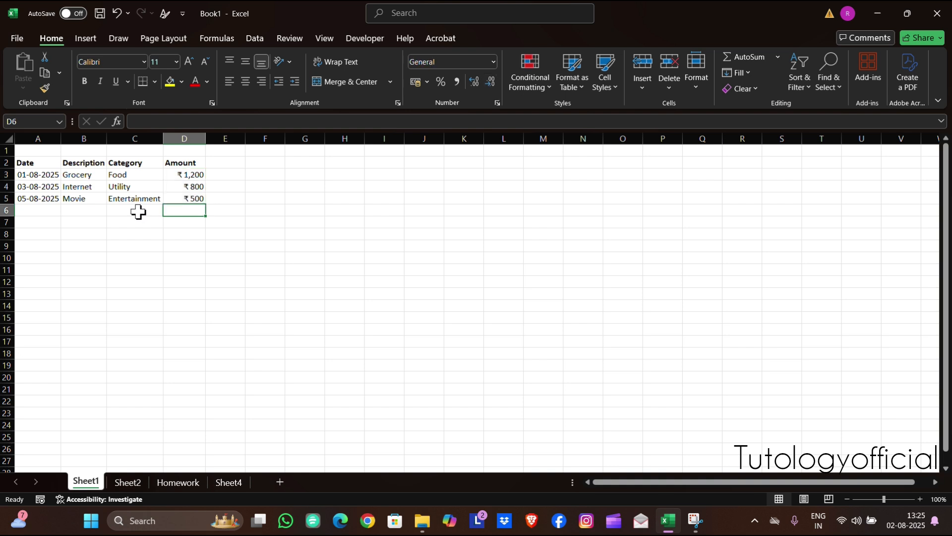
Merge and center cells B6:C6 and enter the label Total in the merged cell
{"action": "left_click_drag", "start_coordinate": [139, 213], "coordinate": [65, 212]}
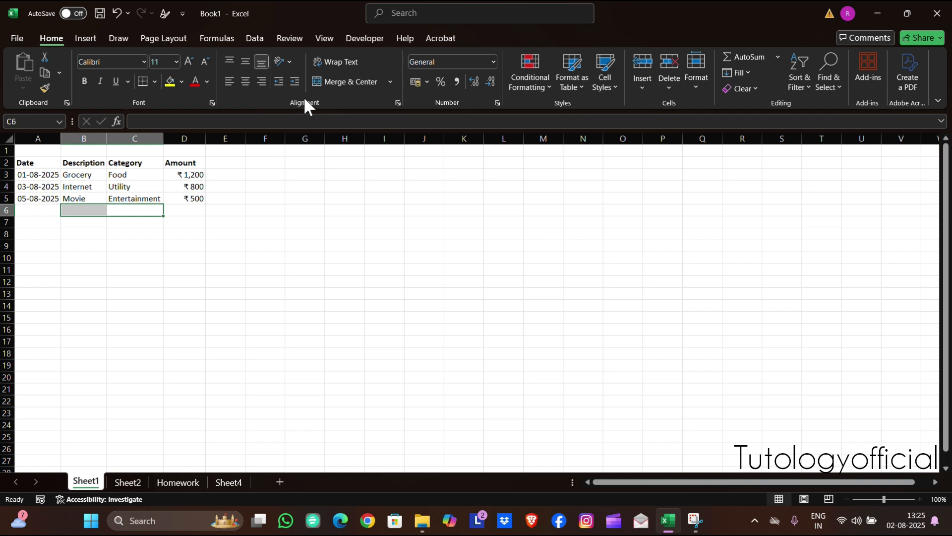
{"action": "left_click", "coordinate": [340, 79]}
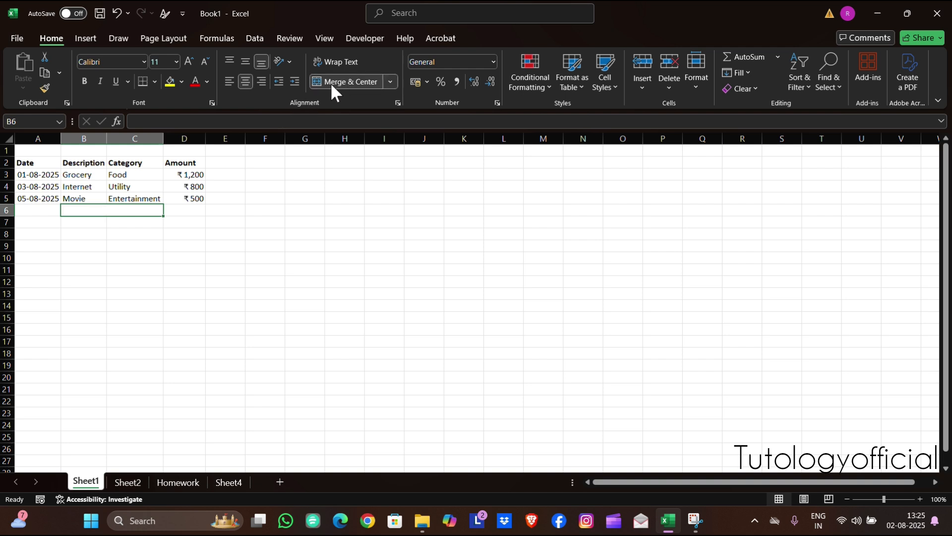
{"action": "double_click", "coordinate": [135, 212]}
{"action": "type", "text": "Total"}
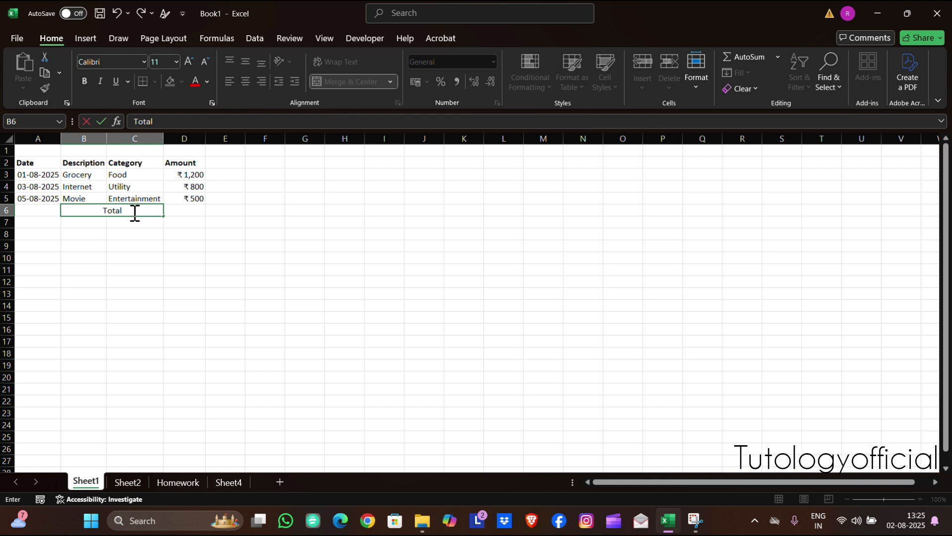
{"action": "key", "text": "Tab"}
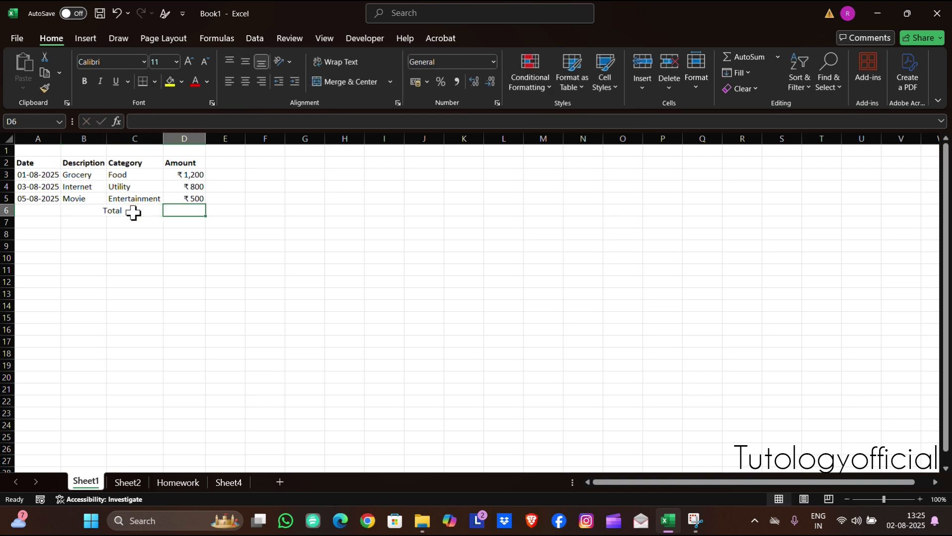
Calculate the total amount in D6 with the formula =D3+D4+D5
{"action": "type", "text": "="}
{"action": "left_click", "coordinate": [180, 175]}
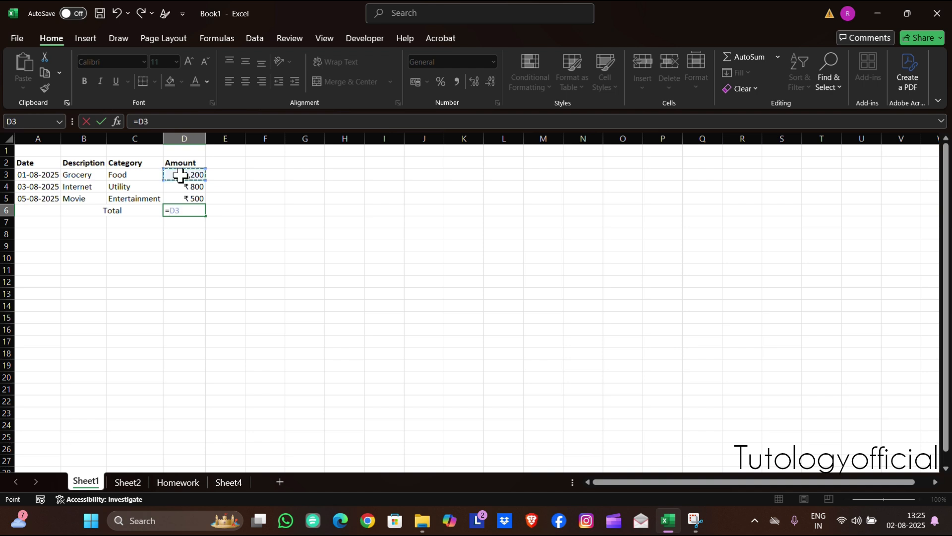
{"action": "type", "text": "+"}
{"action": "left_click", "coordinate": [181, 186]}
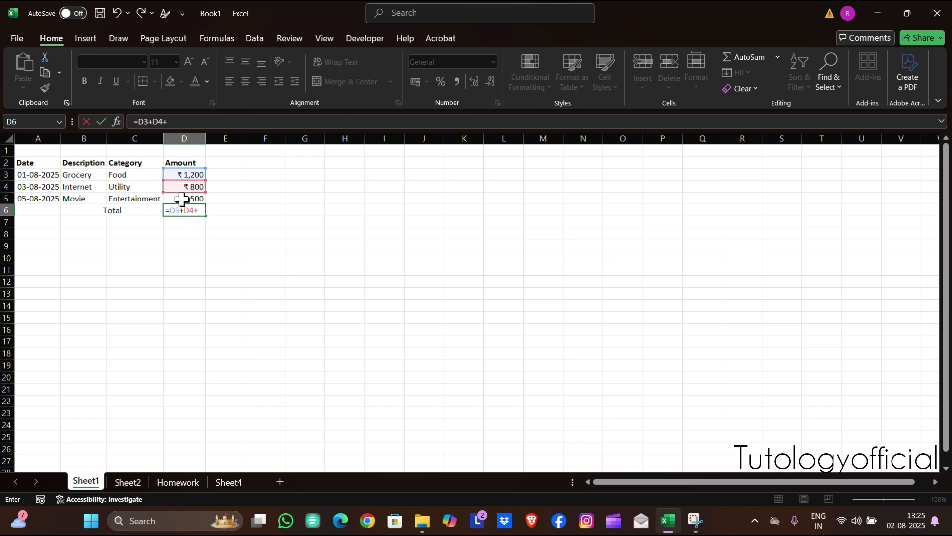
{"action": "left_click", "coordinate": [181, 199]}
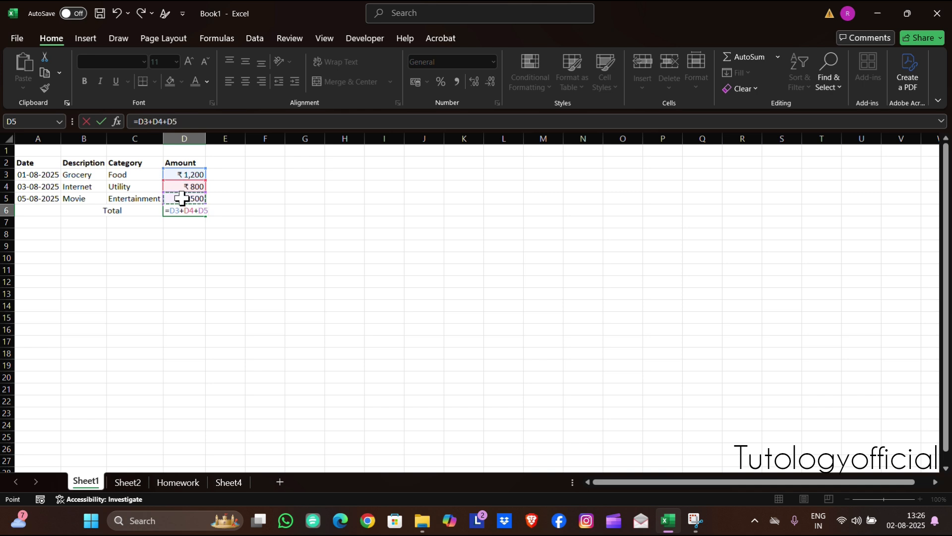
{"action": "key", "text": "Return"}
Make the total row B6:D6 bold and apply All Borders to the table range A2:D6
{"action": "left_click_drag", "start_coordinate": [188, 211], "coordinate": [142, 213]}
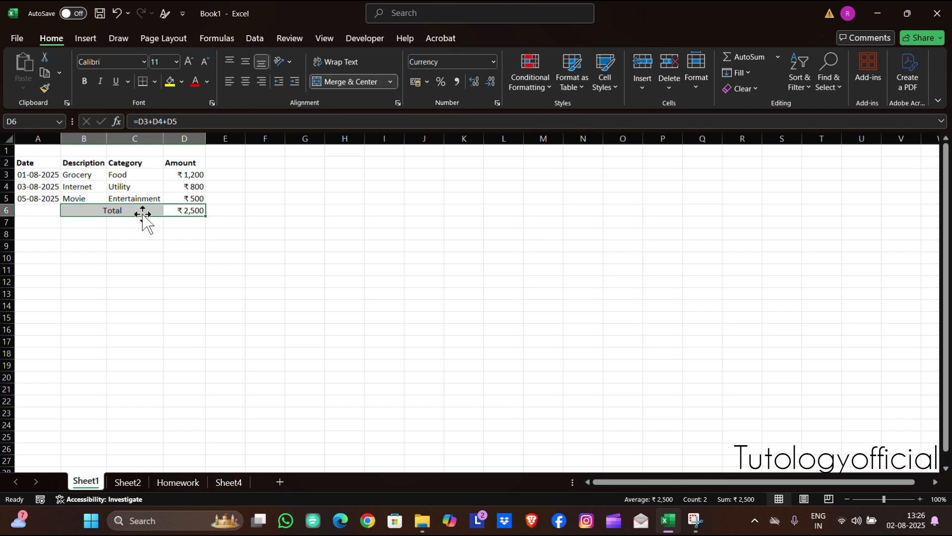
{"action": "left_click", "coordinate": [85, 81]}
{"action": "left_click_drag", "start_coordinate": [43, 164], "coordinate": [177, 207]}
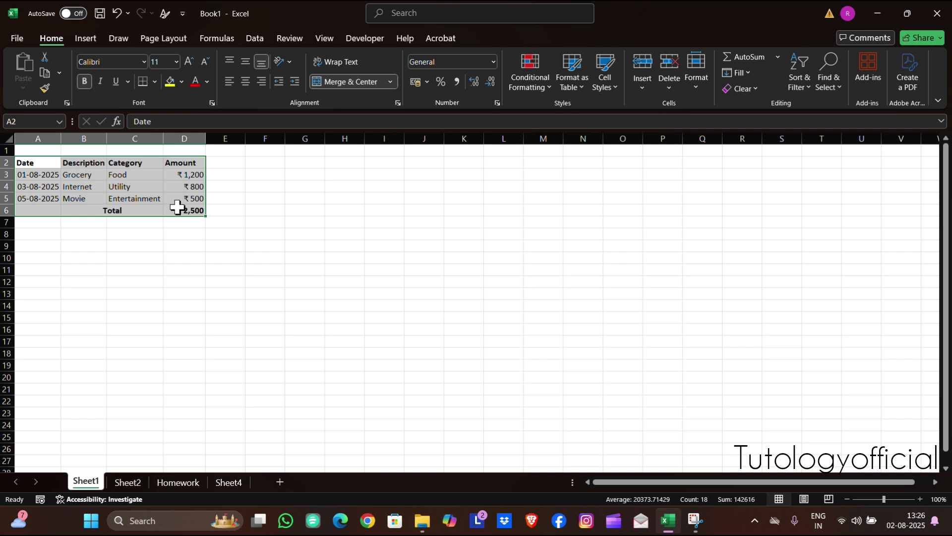
{"action": "left_click", "coordinate": [155, 81]}
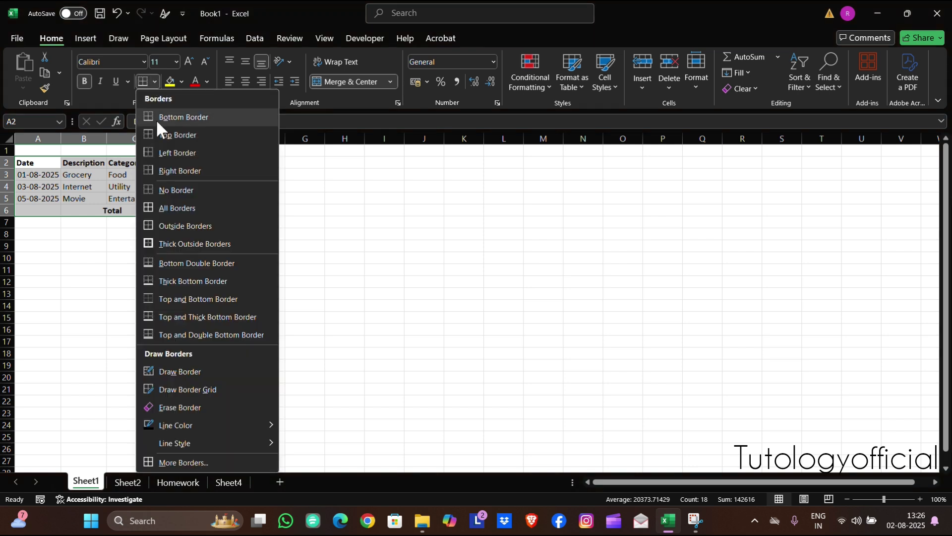
{"action": "left_click", "coordinate": [162, 207]}
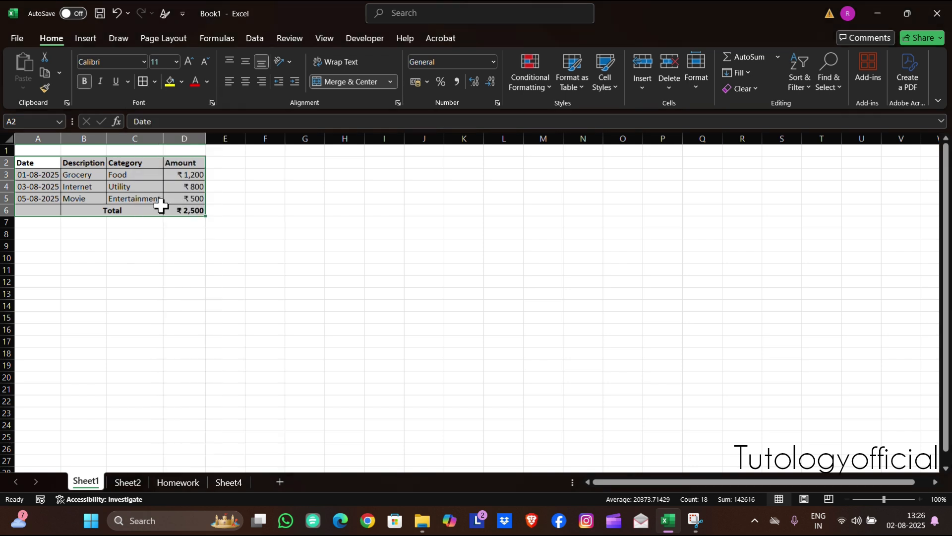
Merge and center cells A1:D1 above the table and enter the title August
{"action": "left_click", "coordinate": [92, 149]}
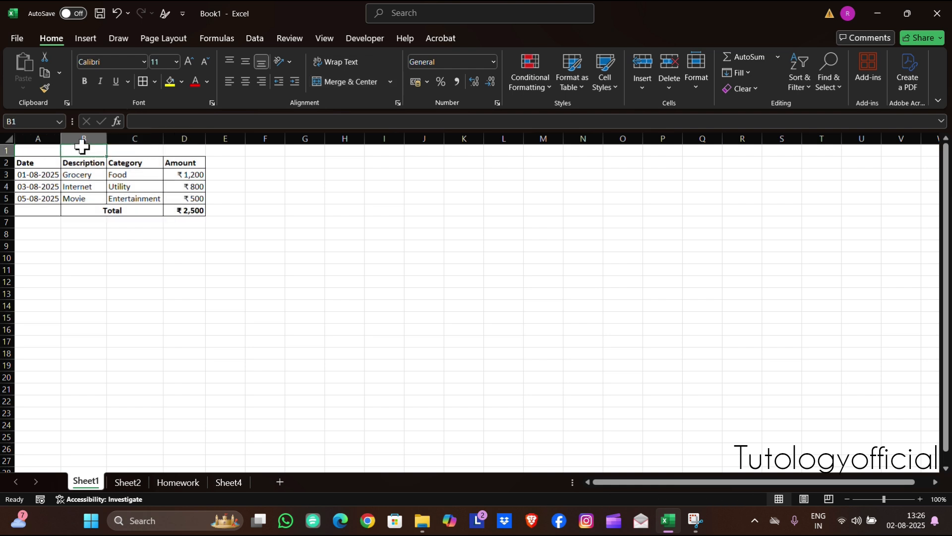
{"action": "left_click", "coordinate": [48, 151]}
{"action": "left_click_drag", "start_coordinate": [47, 150], "coordinate": [173, 154]}
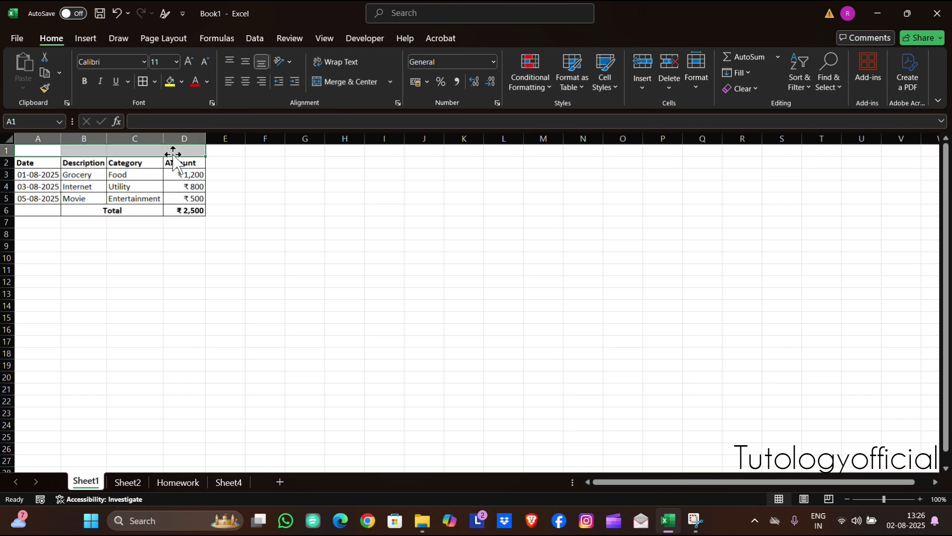
{"action": "left_click", "coordinate": [325, 80]}
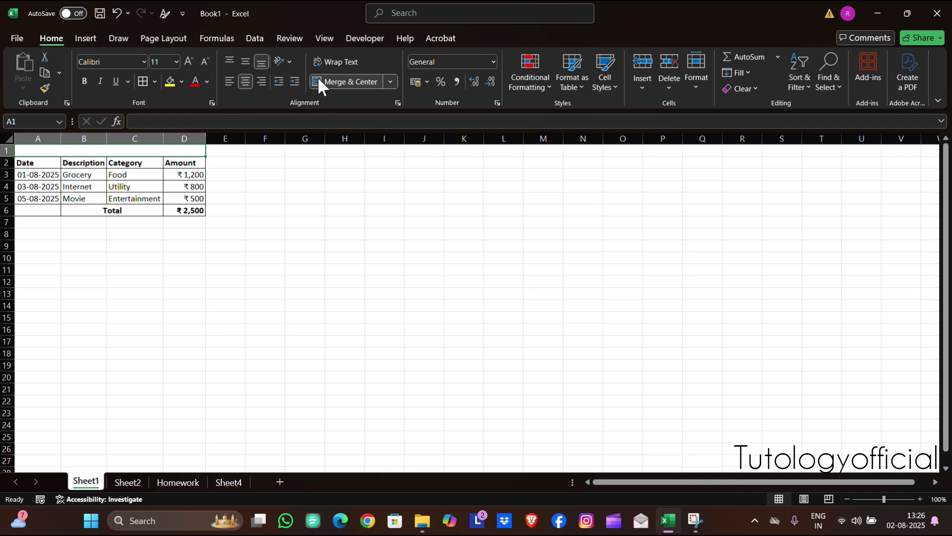
{"action": "double_click", "coordinate": [80, 149]}
{"action": "type", "text": "August"}
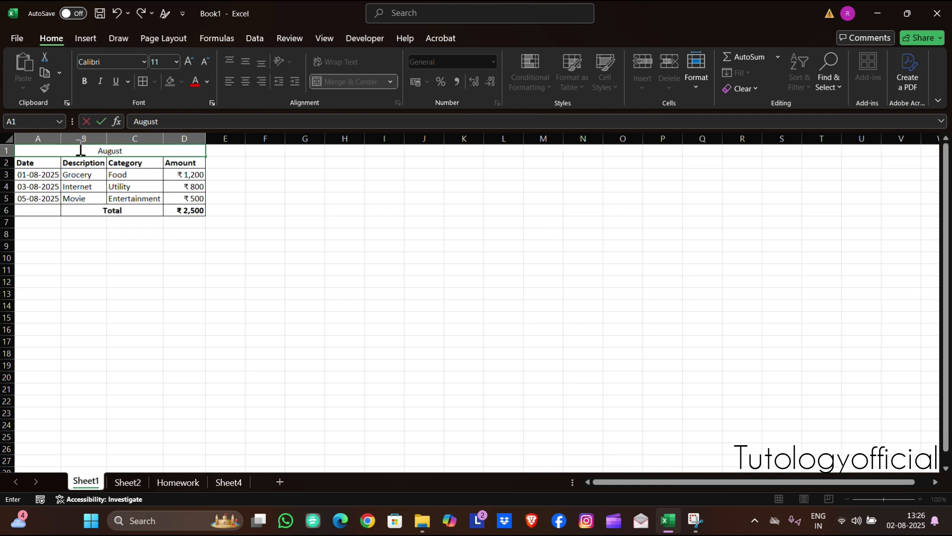
{"action": "left_click", "coordinate": [38, 187]}
Make the August title in the merged cell A1 bold
{"action": "left_click_drag", "start_coordinate": [36, 146], "coordinate": [147, 208]}
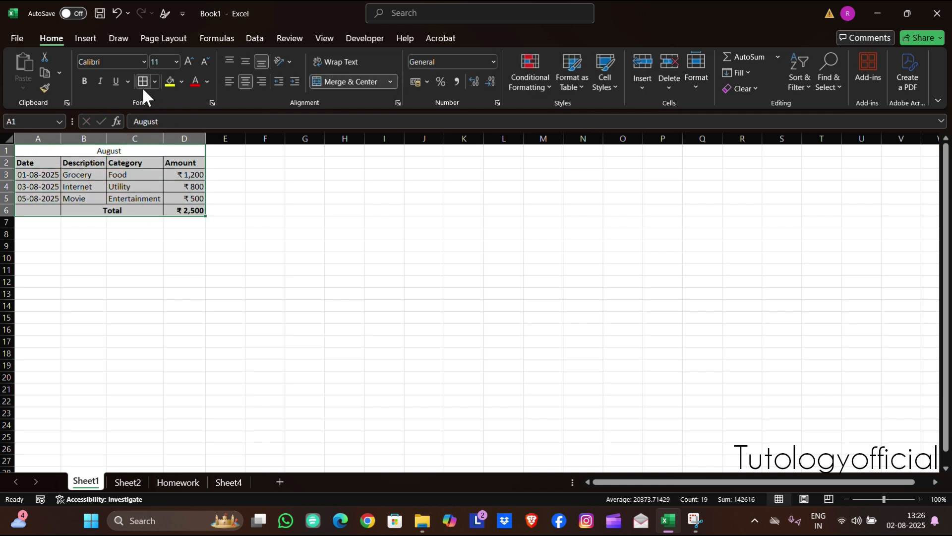
{"action": "left_click", "coordinate": [108, 150]}
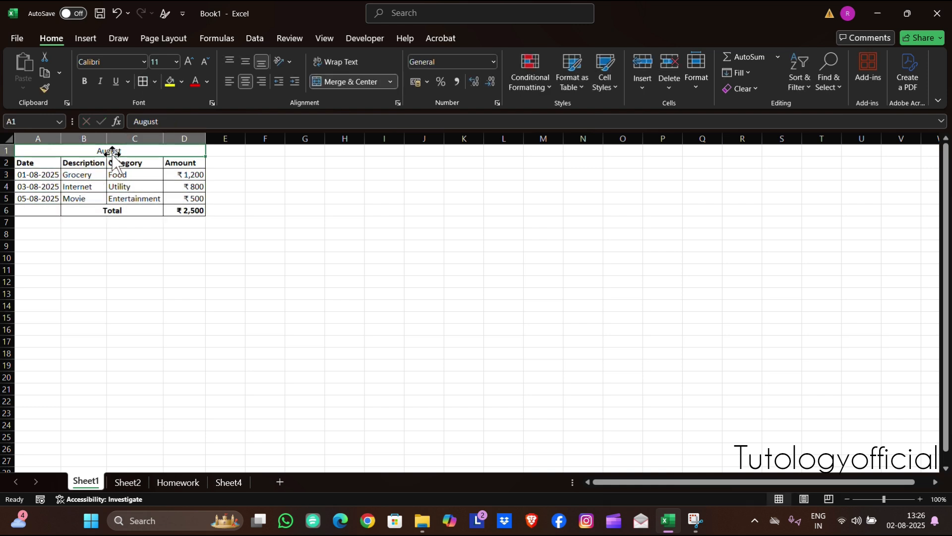
{"action": "left_click", "coordinate": [85, 81]}
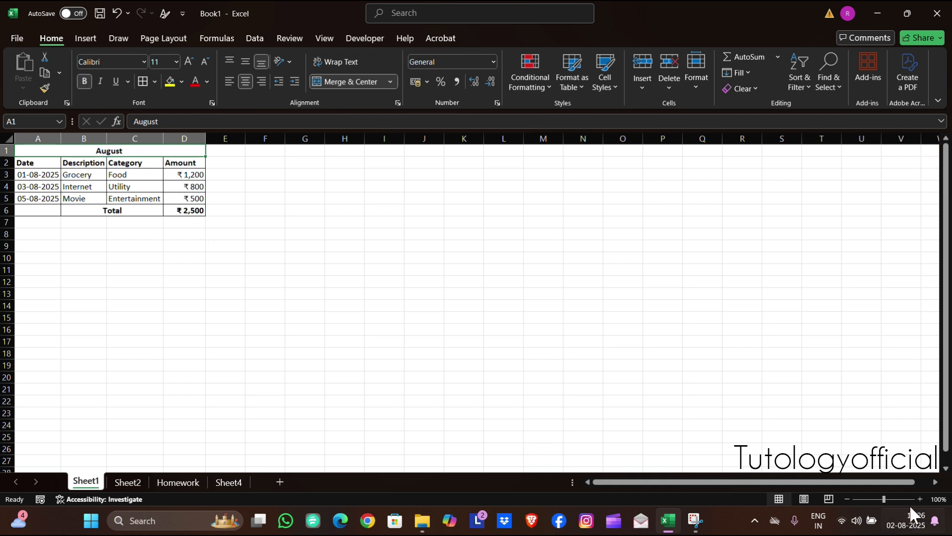
Save the workbook to the Desktop folder as an Excel Workbook named August Month
{"action": "left_click", "coordinate": [920, 499]}
{"action": "left_click", "coordinate": [920, 498]}
{"action": "left_click", "coordinate": [920, 498]}
{"action": "left_click", "coordinate": [920, 499]}
{"action": "left_click", "coordinate": [920, 498]}
{"action": "left_click", "coordinate": [921, 498]}
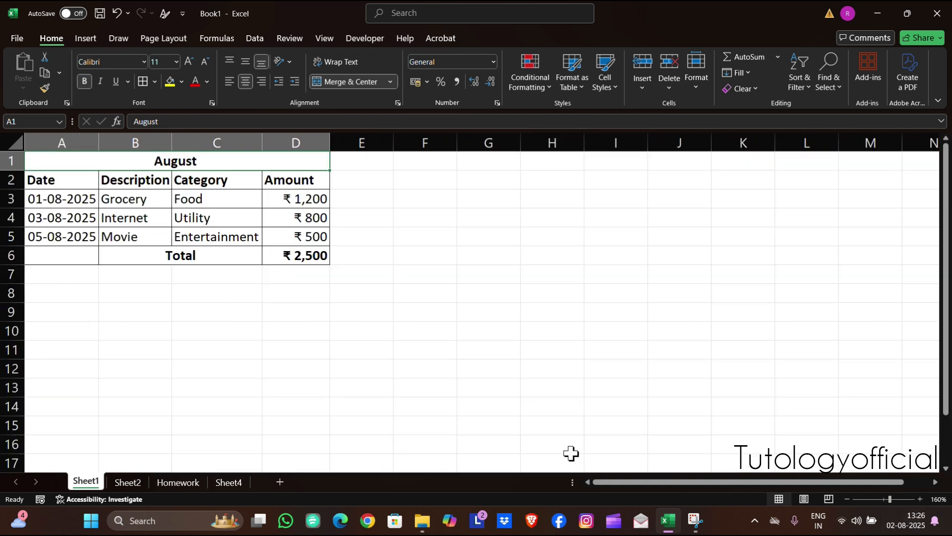
{"action": "left_click", "coordinate": [18, 37]}
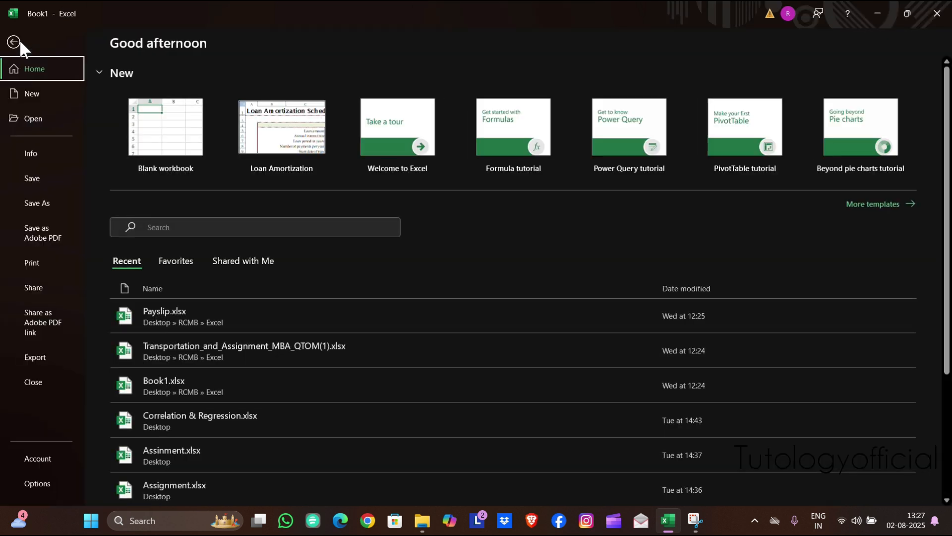
{"action": "left_click", "coordinate": [41, 201]}
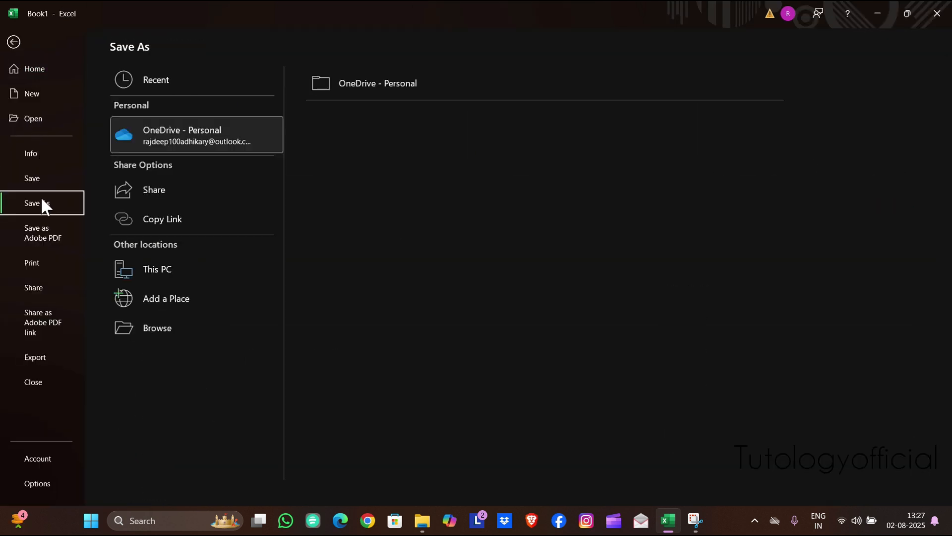
{"action": "left_click", "coordinate": [130, 271]}
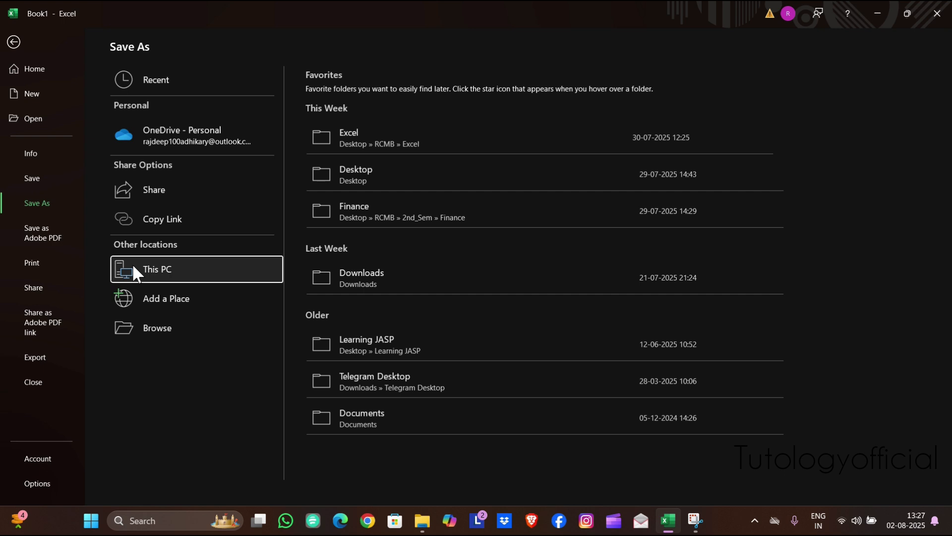
{"action": "left_click", "coordinate": [339, 176]}
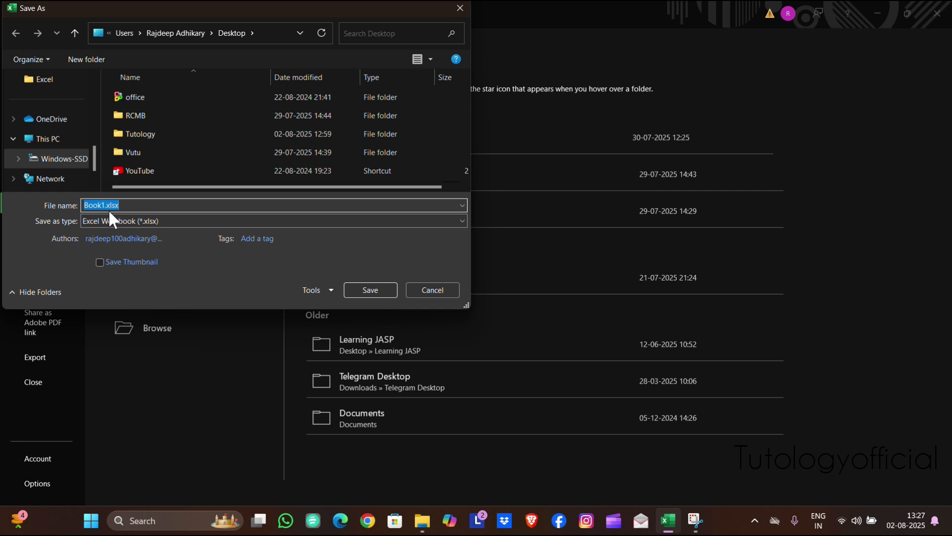
{"action": "type", "text": "August Month"}
{"action": "left_click", "coordinate": [367, 284]}
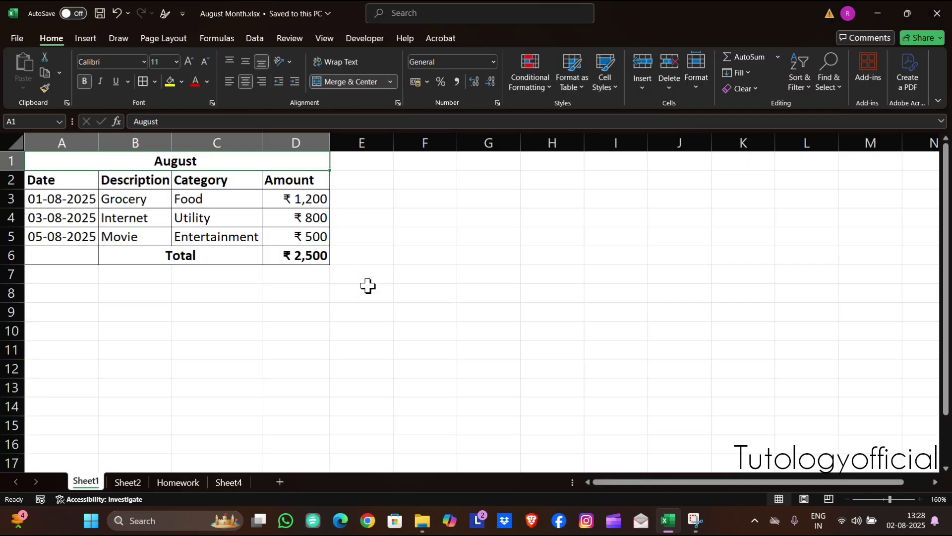